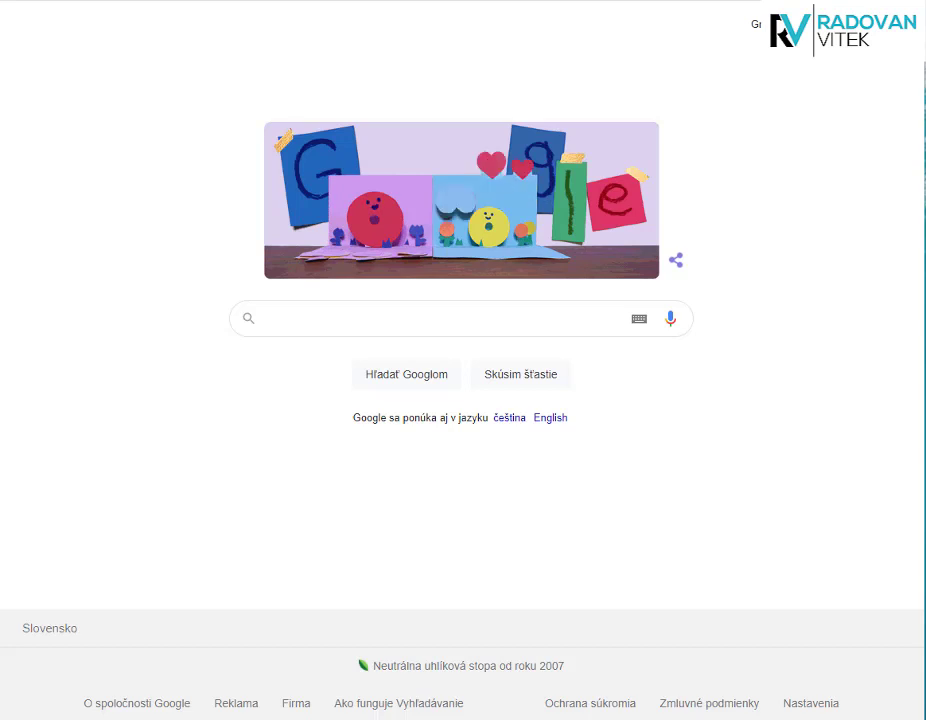
# Search Google for "google ads".
pyautogui.click(375, 311)
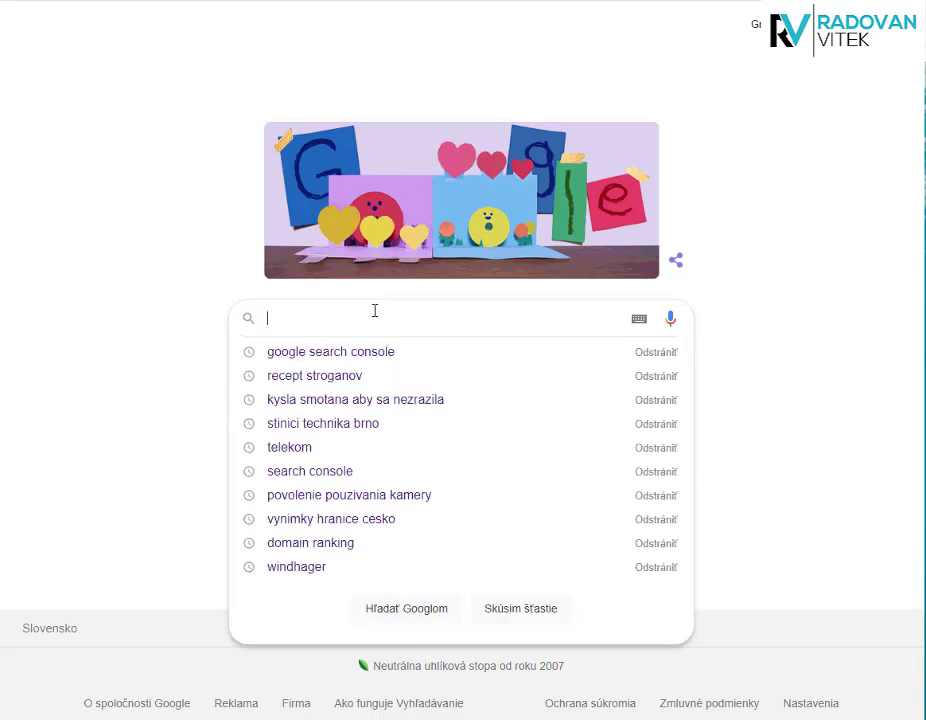
pyautogui.write('goog')
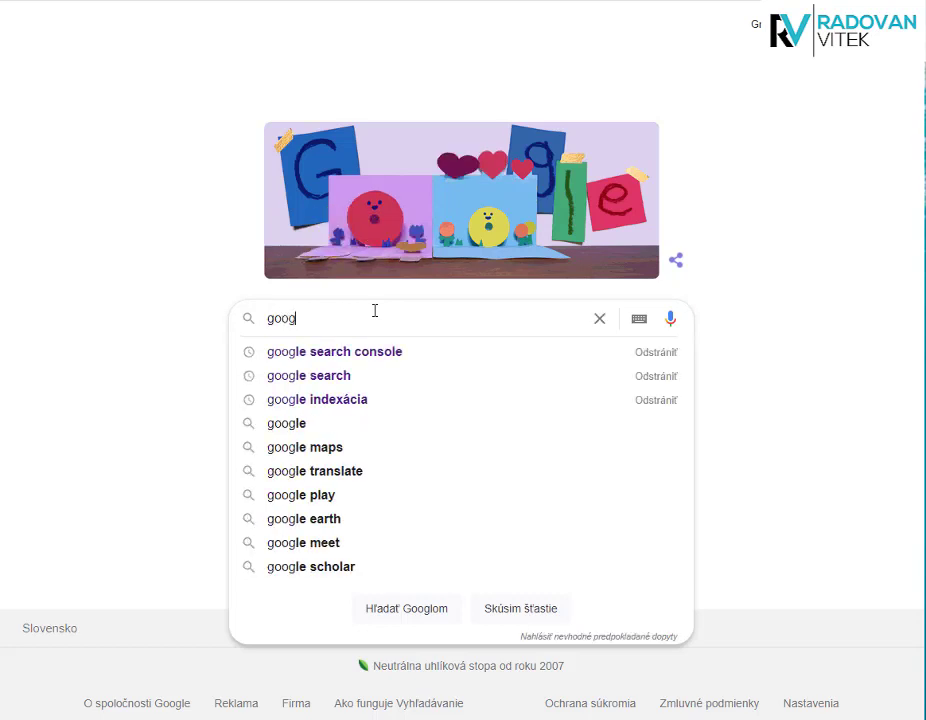
pyautogui.write('le ads')
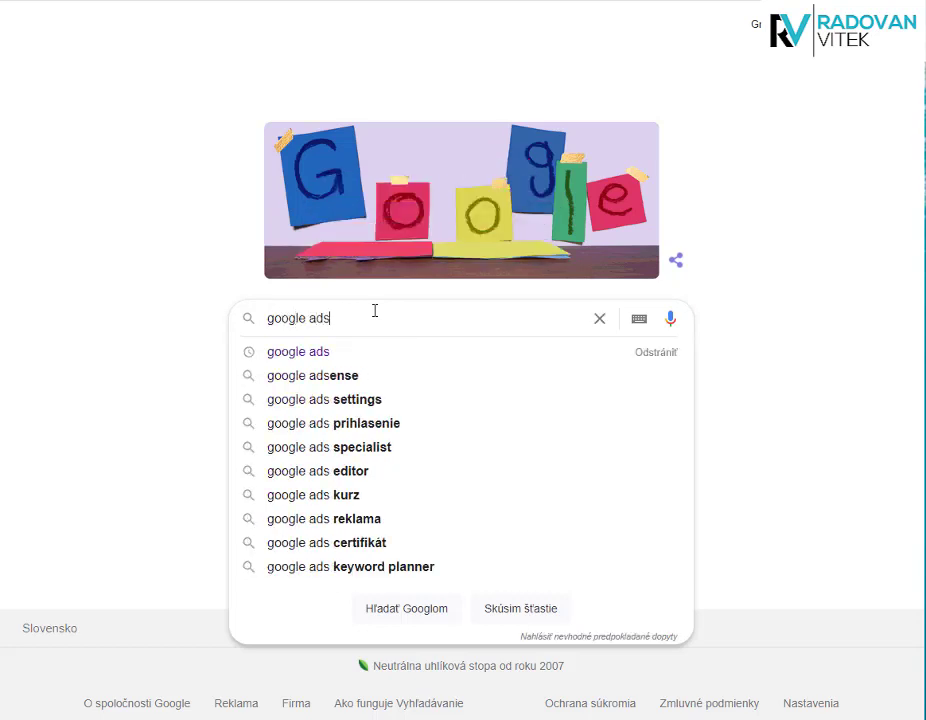
pyautogui.press('Return')
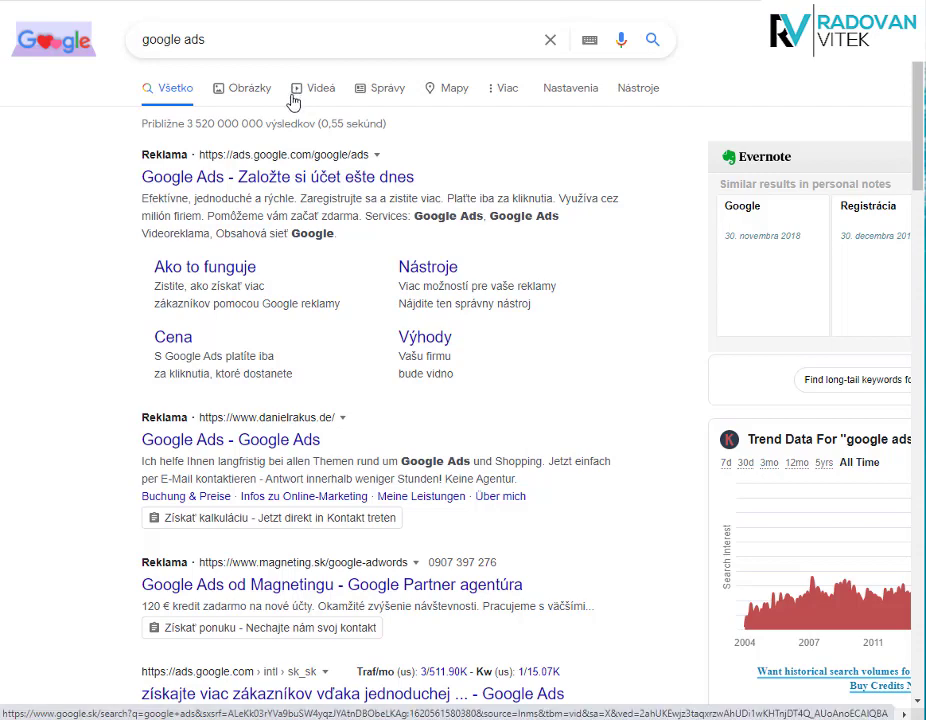
# Open the Google Ads site from the first search result, sign in to the account and dismiss the account protection notice.
pyautogui.click(247, 180)
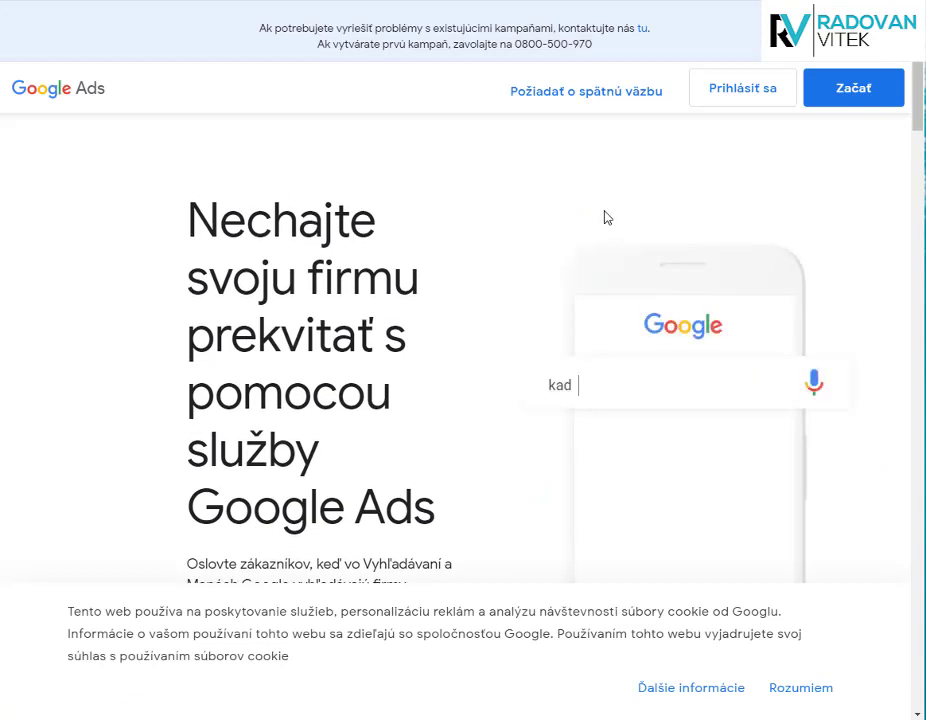
pyautogui.click(745, 92)
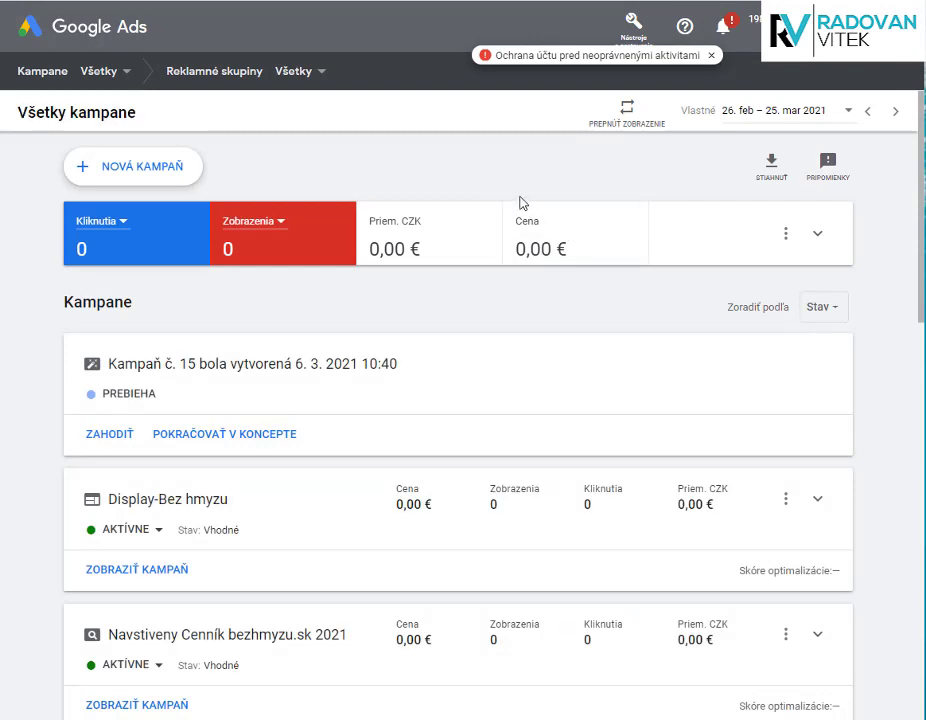
pyautogui.click(712, 56)
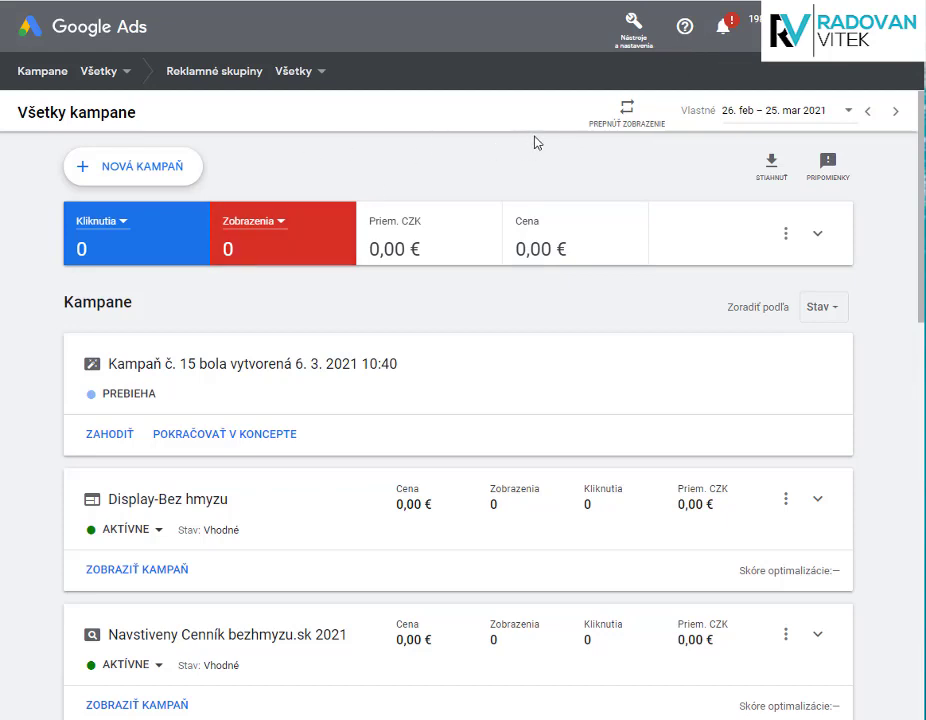
# Open the keyword planner (Plánovač kľúčových slov) and start discovering new keywords (Objavte nové kľúčové slová).
pyautogui.click(640, 46)
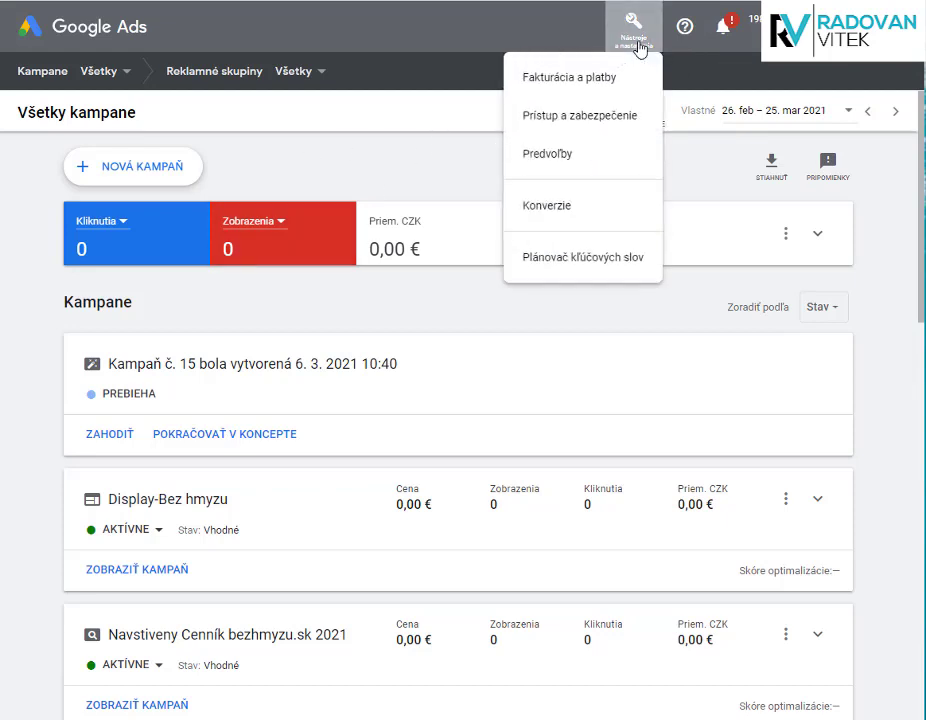
pyautogui.click(577, 265)
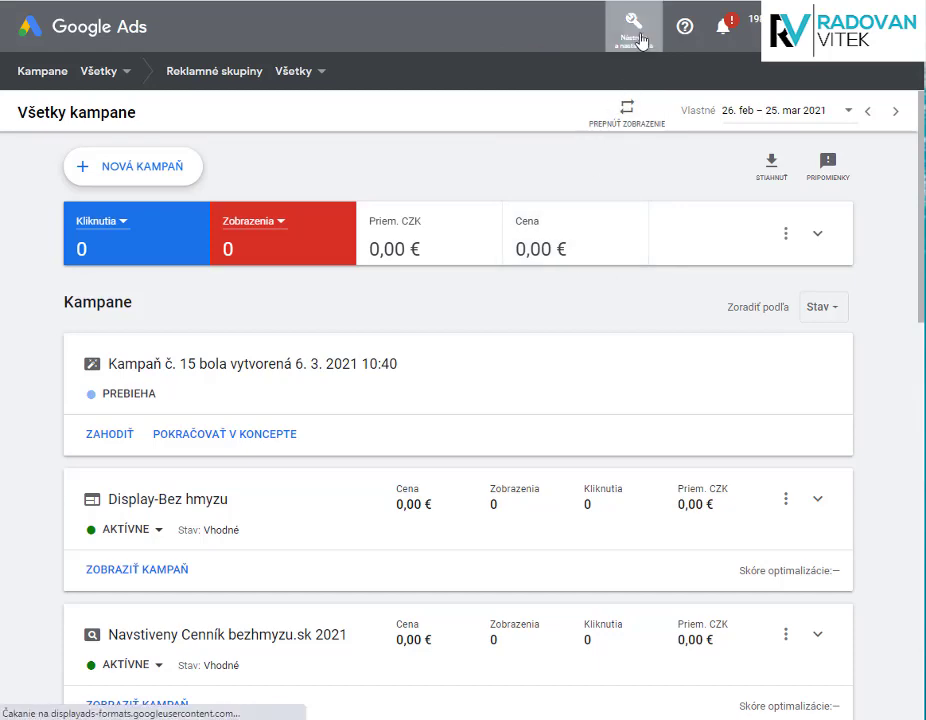
pyautogui.click(632, 35)
pyautogui.click(571, 262)
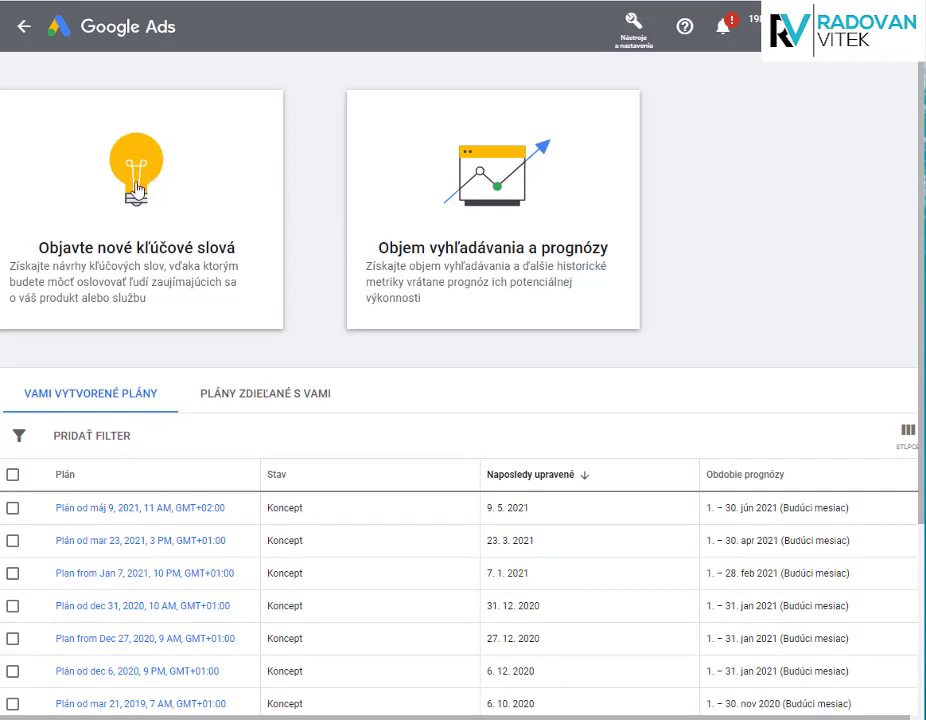
pyautogui.click(137, 190)
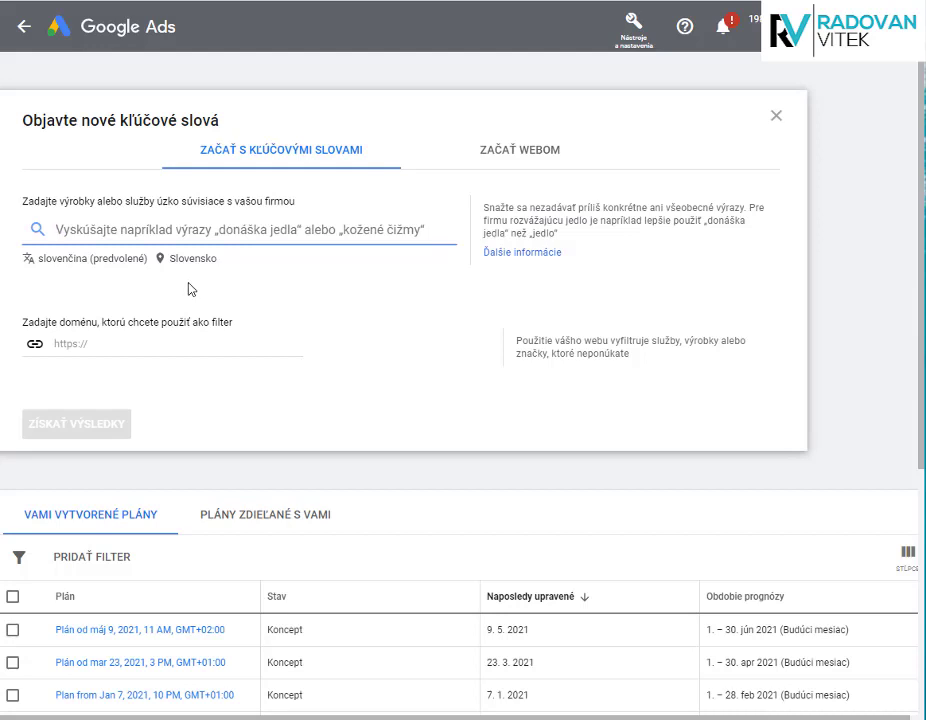
# Get keyword ideas for brány, ploty, zábradlia, kovovýroba and zámočníctvo, and close the keyword refinement panel beside the results.
pyautogui.write('brány')
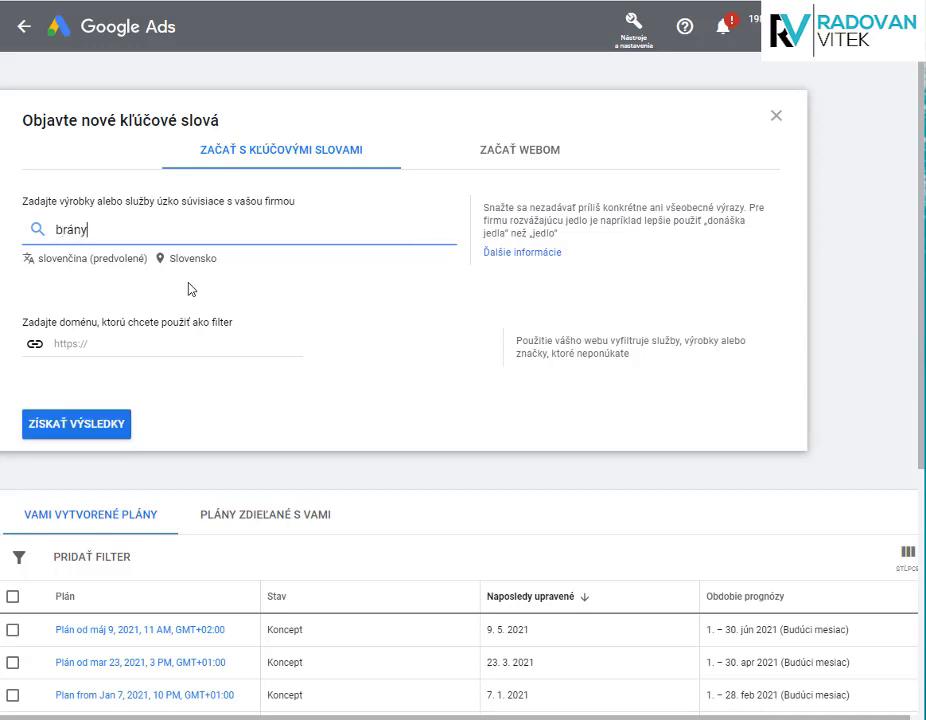
pyautogui.press('Return')
pyautogui.write('ploty')
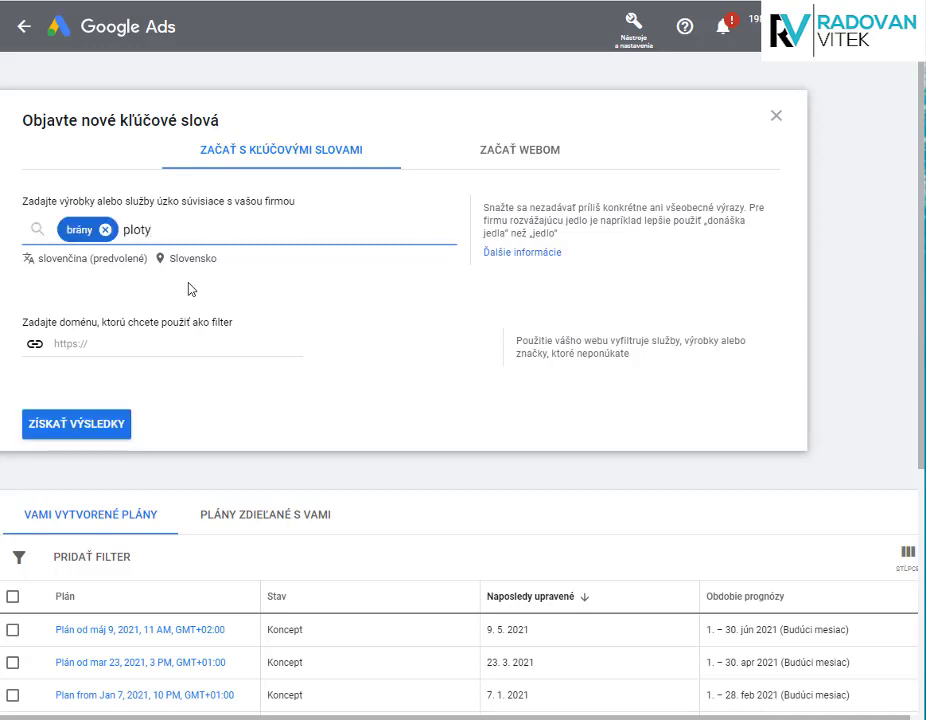
pyautogui.press('Return')
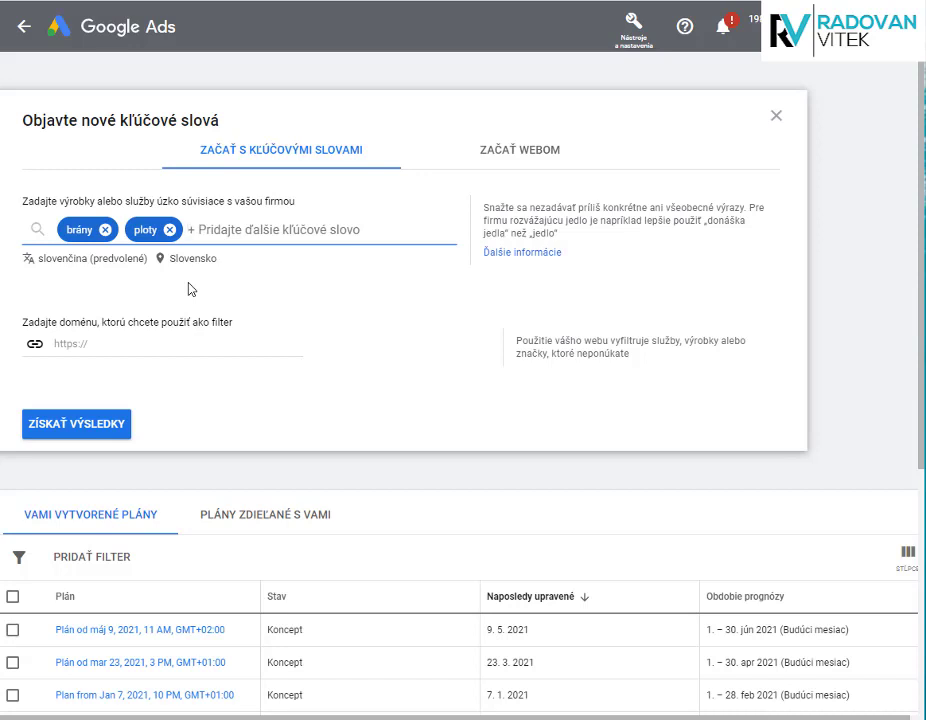
pyautogui.write('zábradlia')
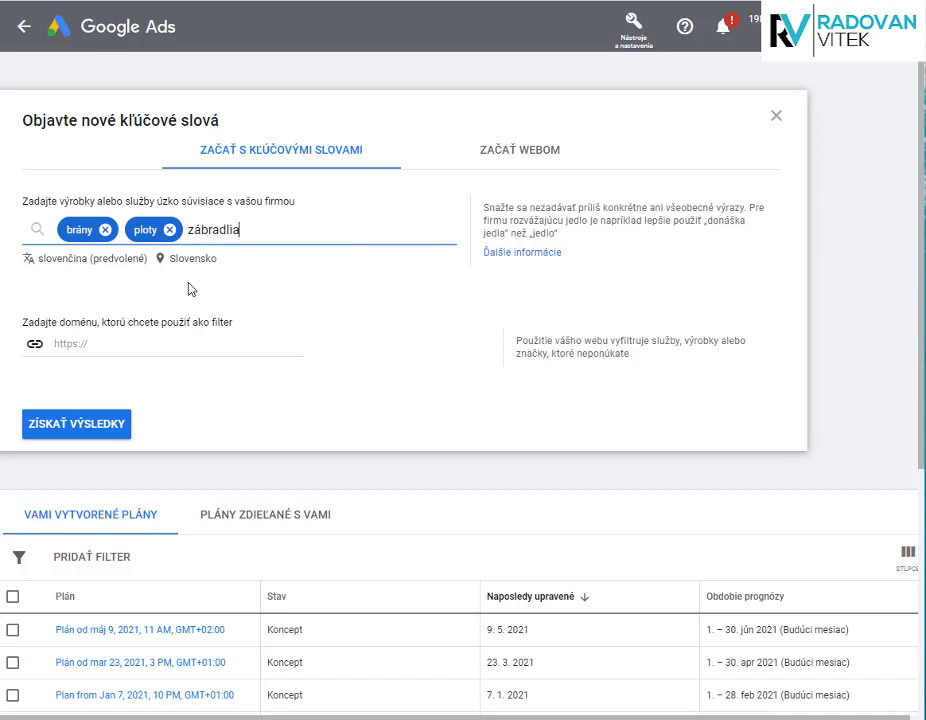
pyautogui.press('Return')
pyautogui.write('k')
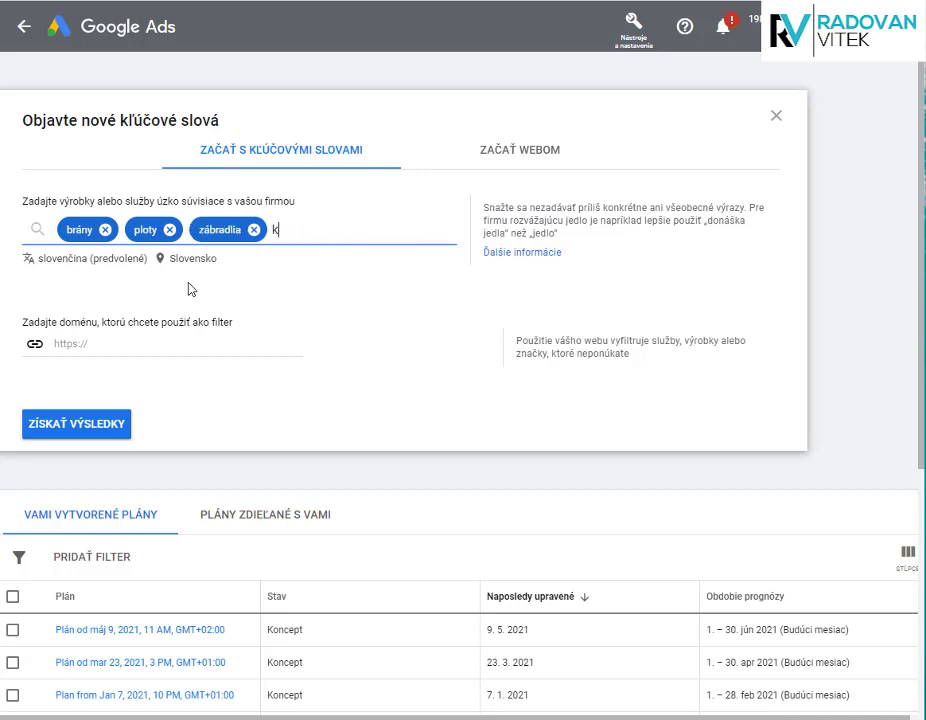
pyautogui.write('ovovýroba')
pyautogui.press('Return')
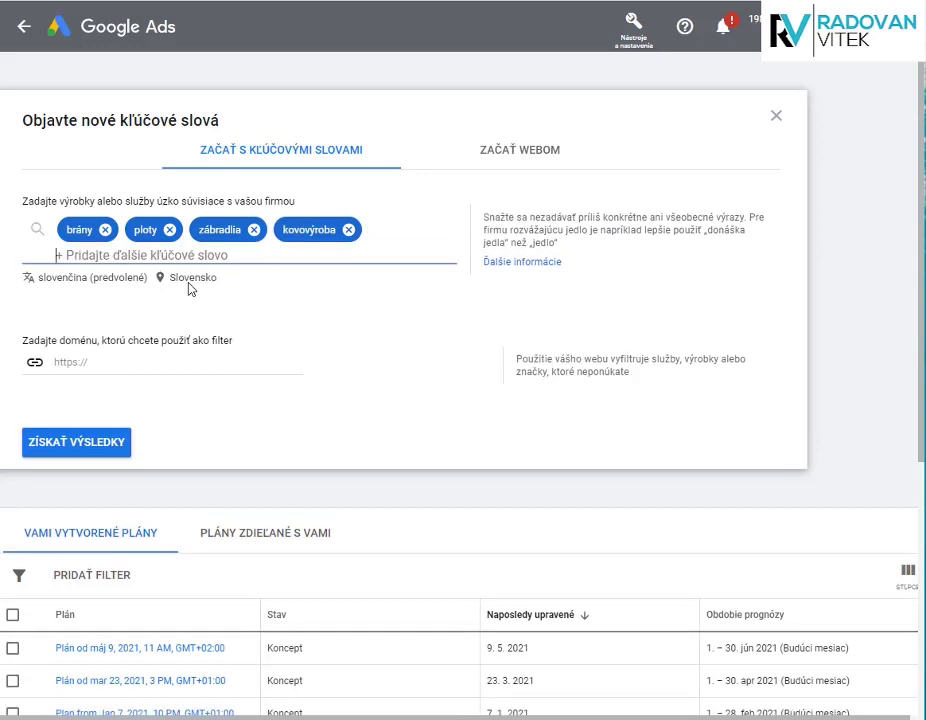
pyautogui.write('zámoč')
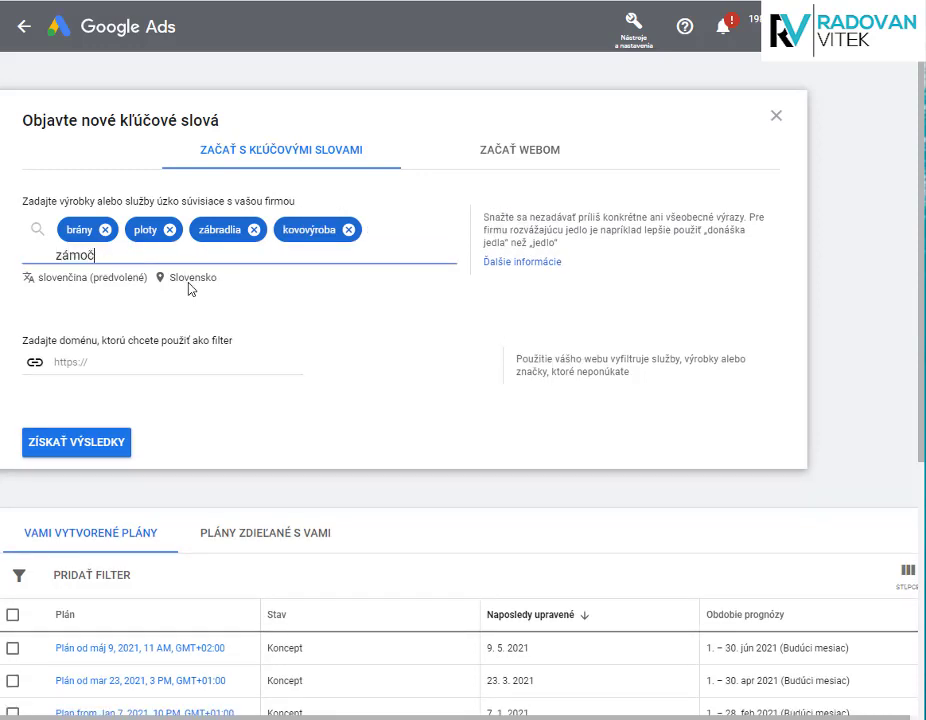
pyautogui.write('níctvo')
pyautogui.press('Return')
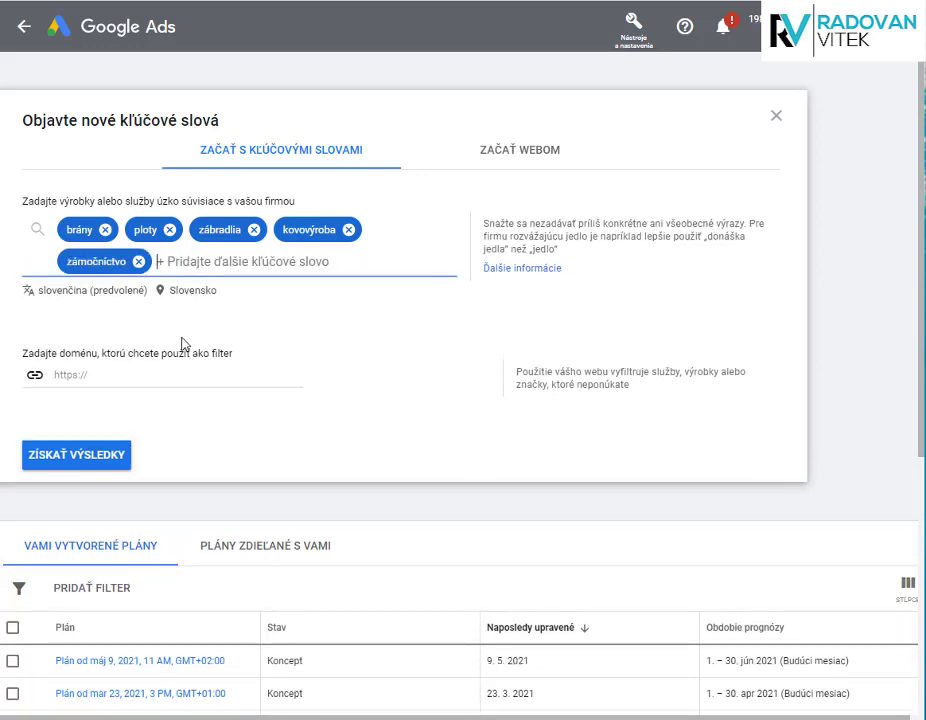
pyautogui.click(90, 460)
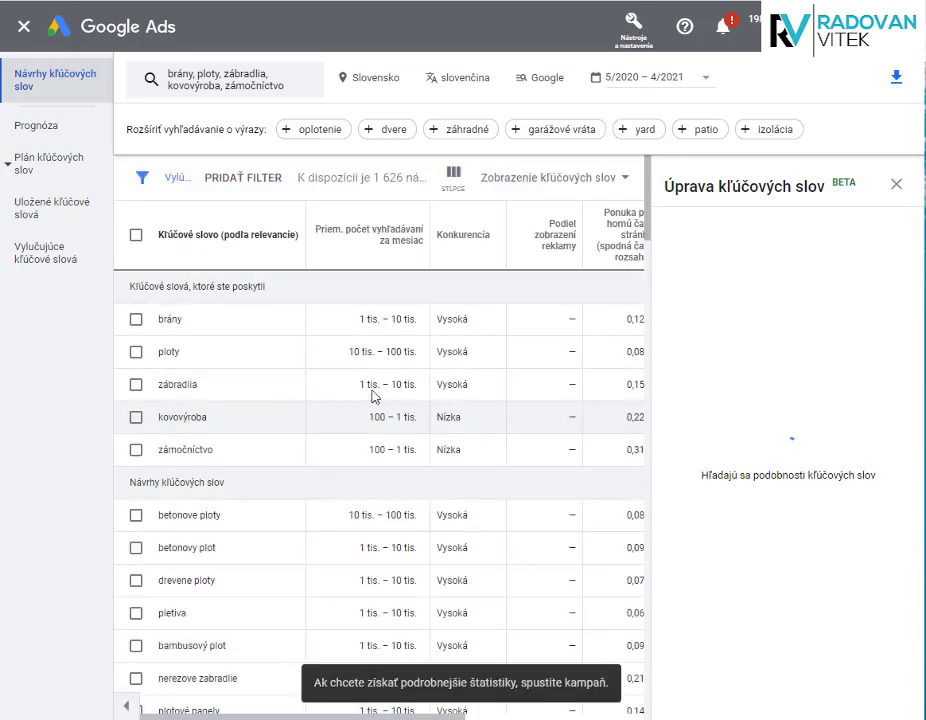
pyautogui.click(896, 184)
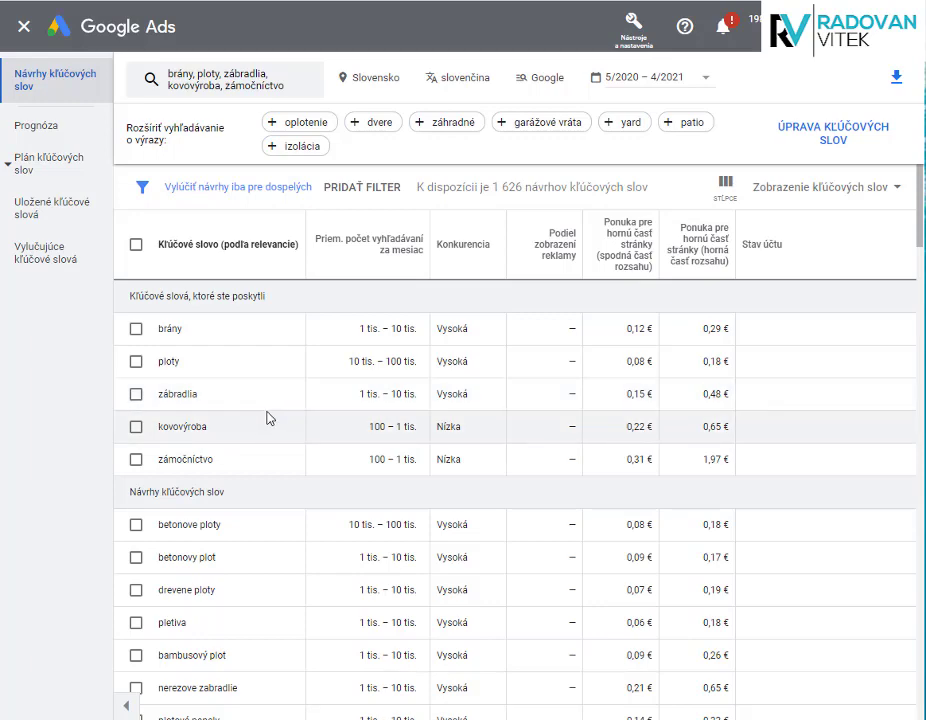
# Review the first page of keyword suggestions with their monthly search volumes, competition levels and bid ranges.
pyautogui.scroll(-3, 268, 422)
pyautogui.scroll(-1, 268, 422)
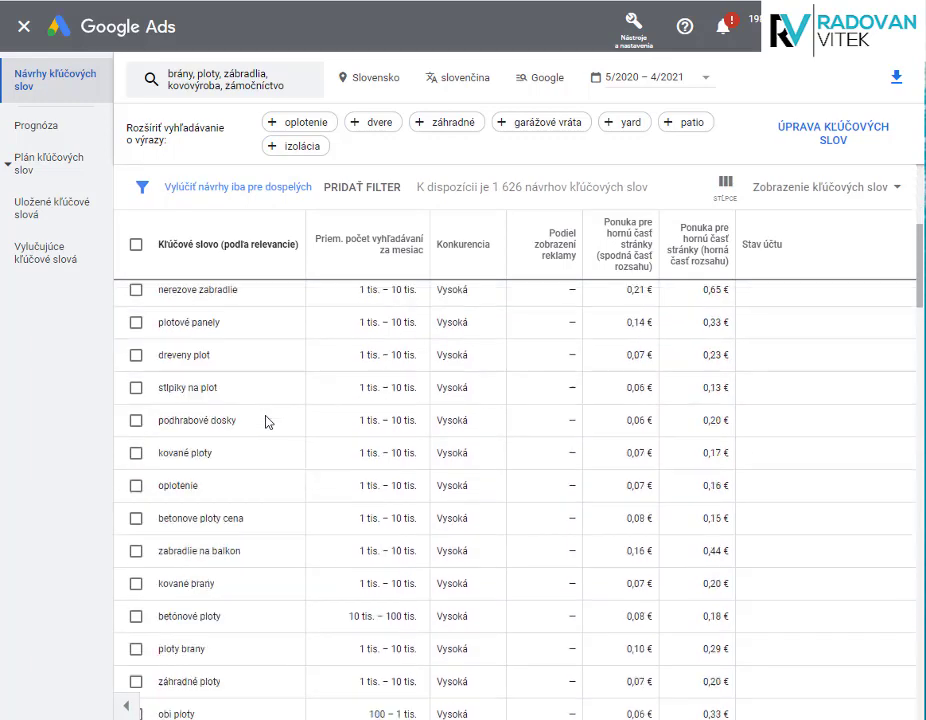
pyautogui.scroll(-7, 268, 422)
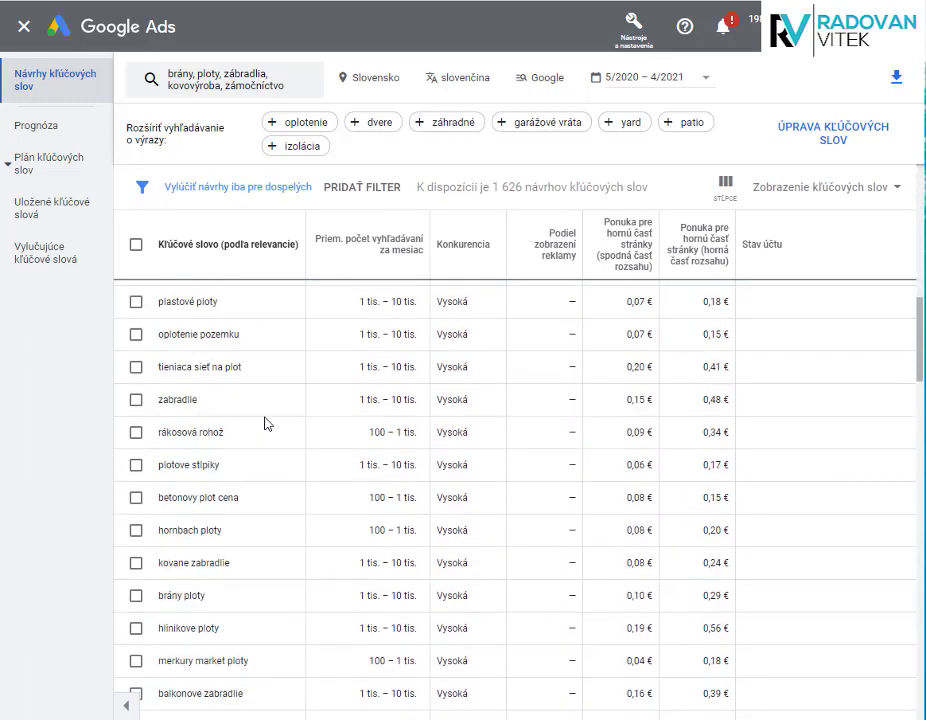
pyautogui.scroll(-13, 265, 423)
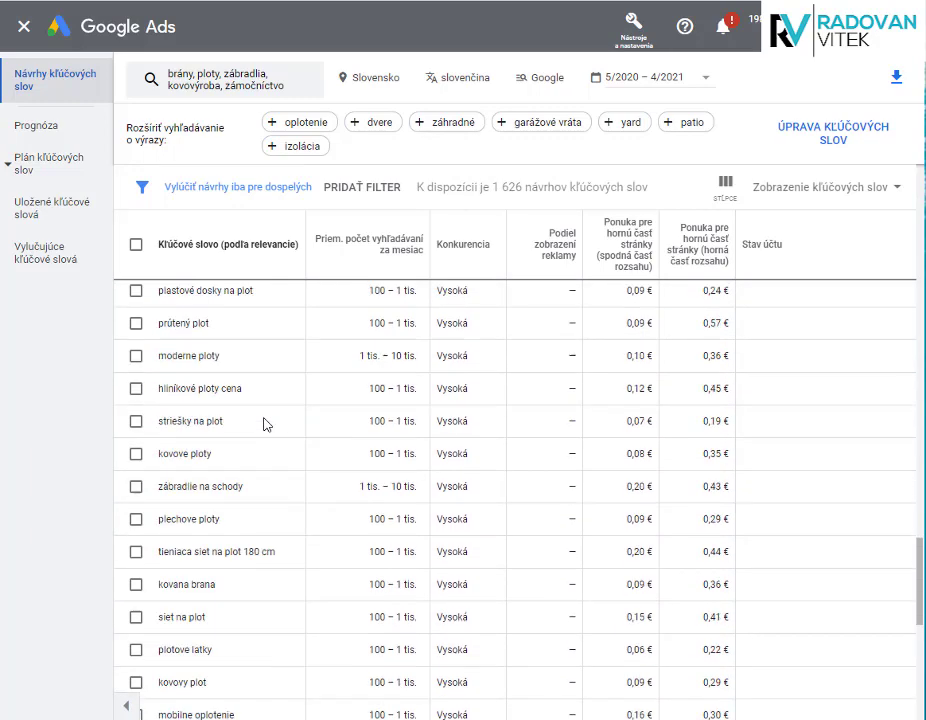
pyautogui.scroll(-3, 268, 425)
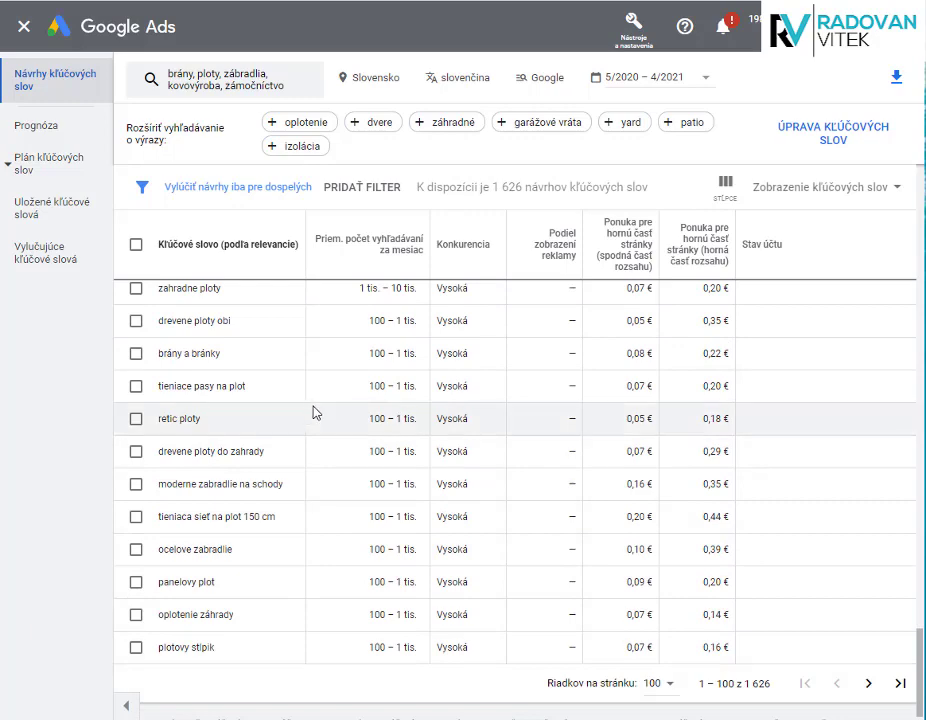
pyautogui.scroll(5, 525, 540)
pyautogui.scroll(13, 525, 543)
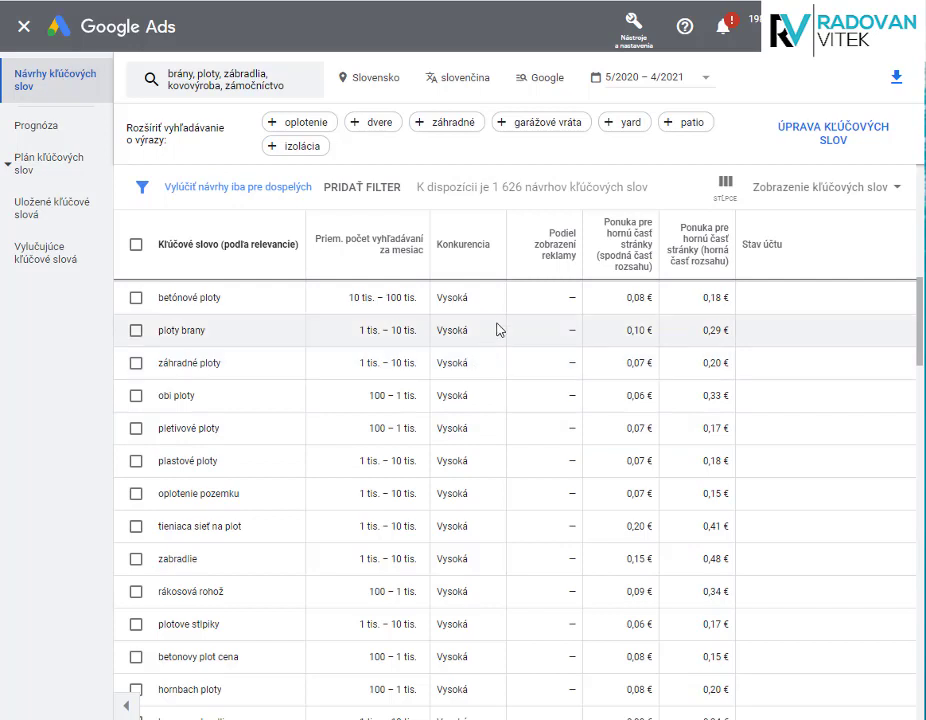
# Sort the keyword suggestions by competition (Konkurencia) in ascending order.
pyautogui.click(474, 250)
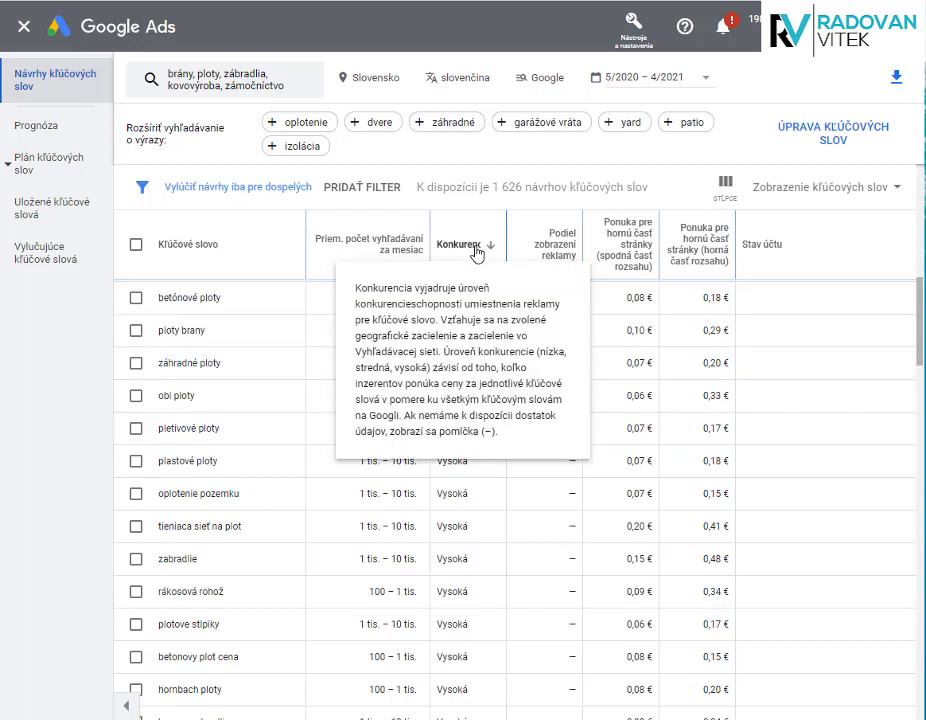
pyautogui.scroll(-3, 646, 428)
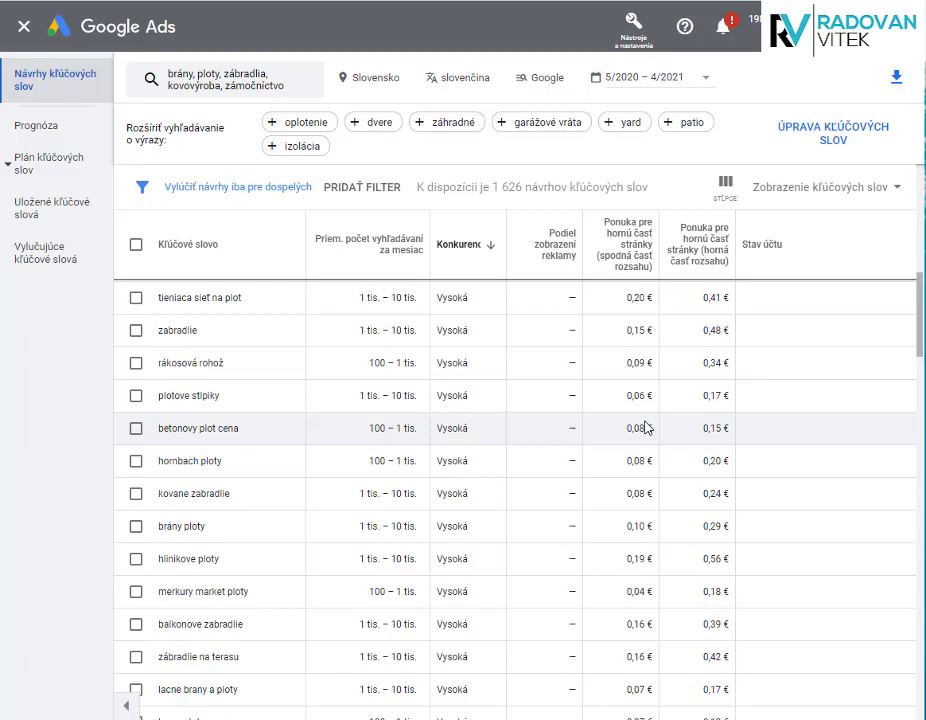
pyautogui.click(477, 255)
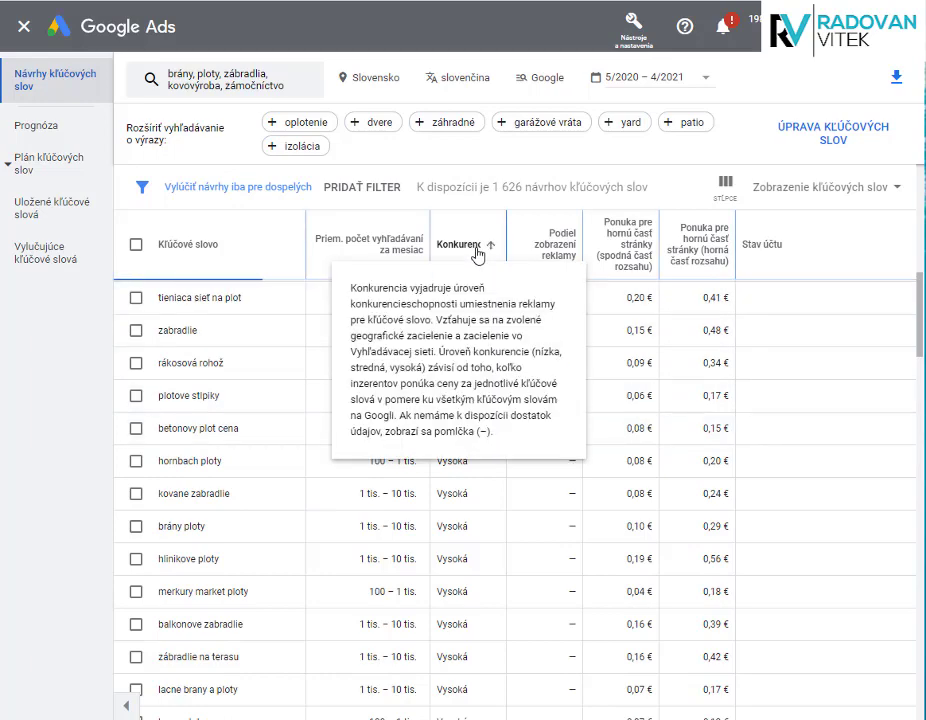
# Examine the sorted list for low- and medium-competition keywords, comparing their search volumes and bid ranges.
pyautogui.scroll(-9, 521, 451)
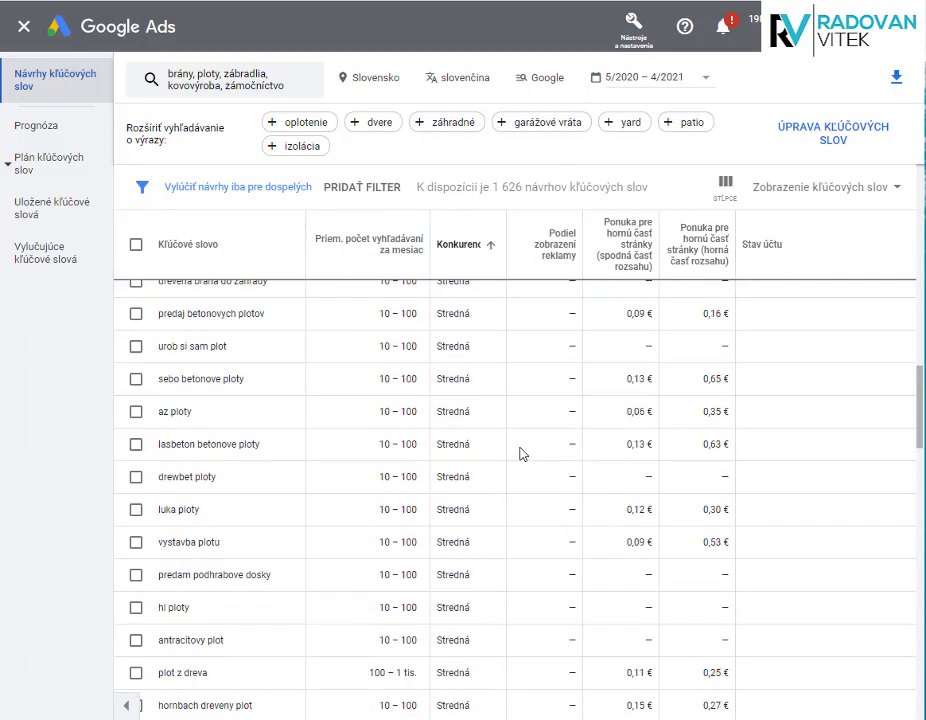
pyautogui.scroll(-10, 521, 452)
pyautogui.scroll(15, 521, 452)
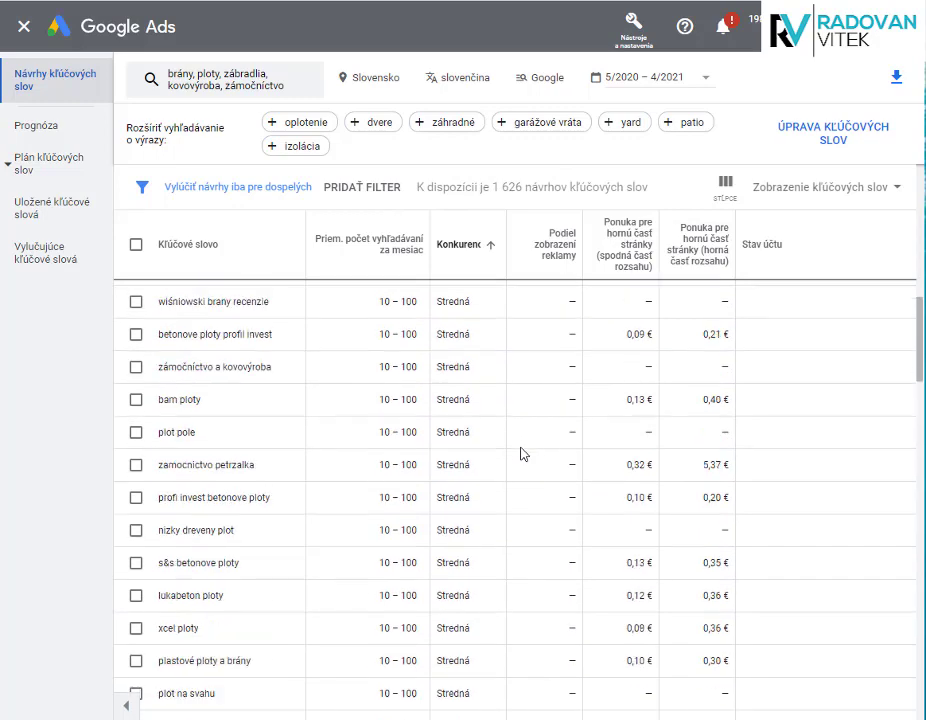
pyautogui.scroll(6, 521, 454)
pyautogui.scroll(4, 521, 454)
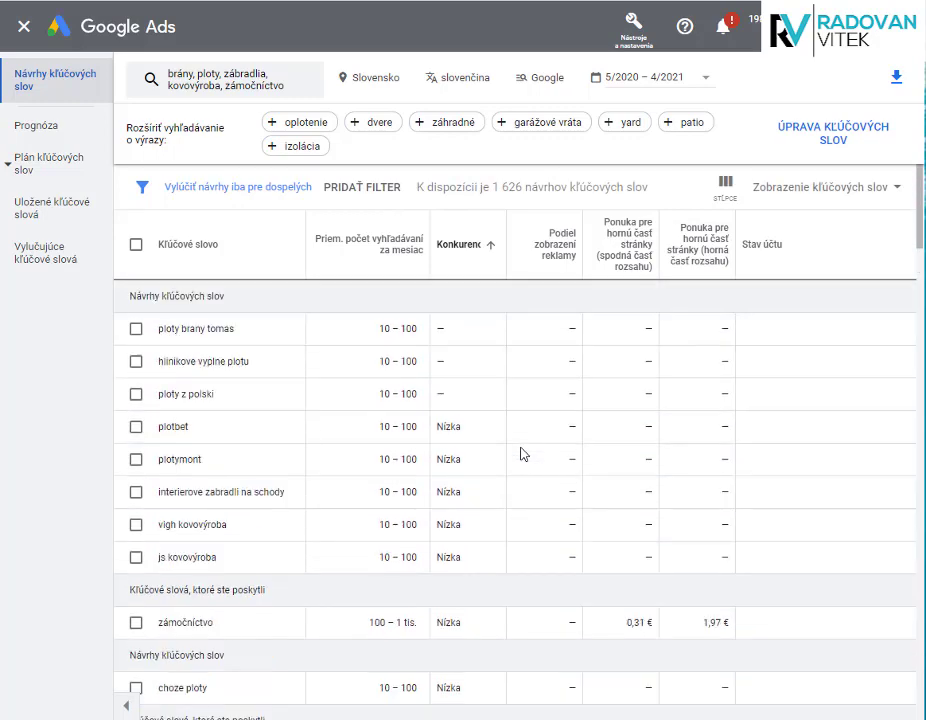
pyautogui.scroll(-4, 521, 454)
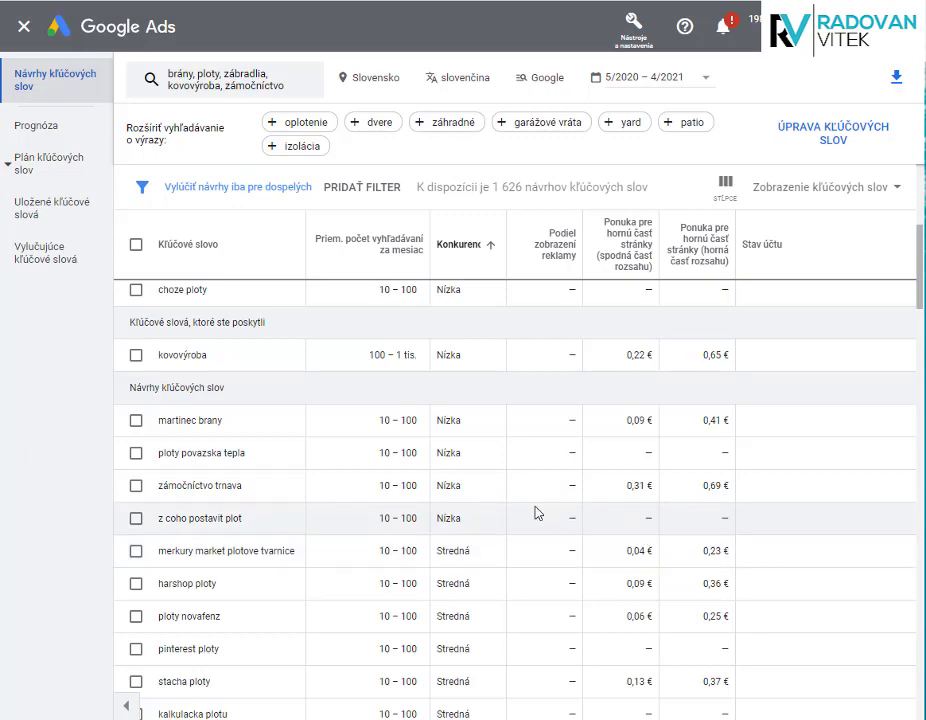
pyautogui.scroll(-4, 537, 509)
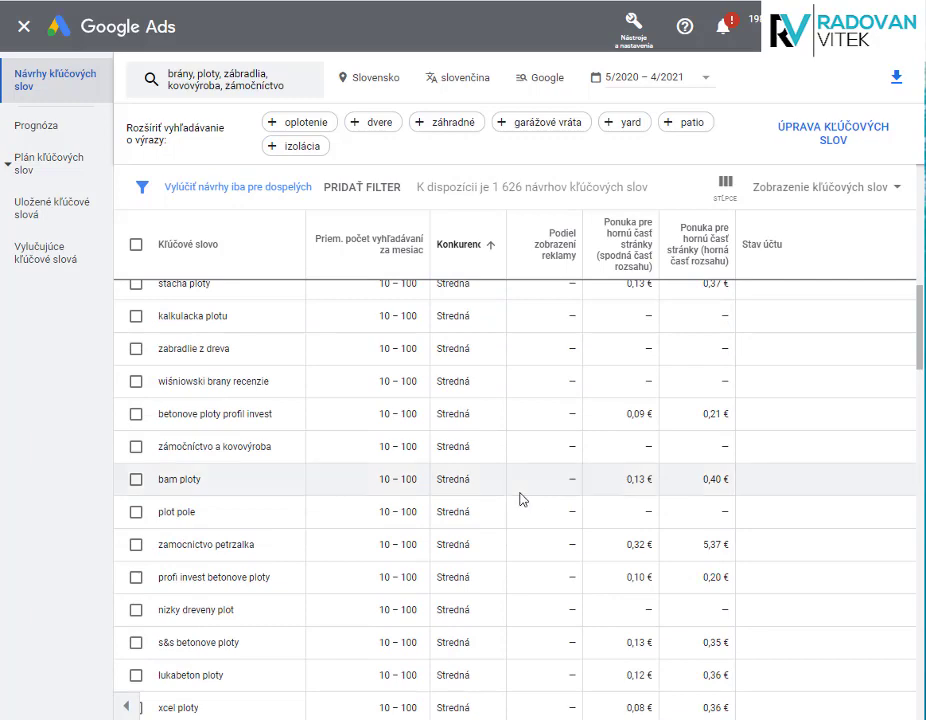
pyautogui.scroll(3, 522, 499)
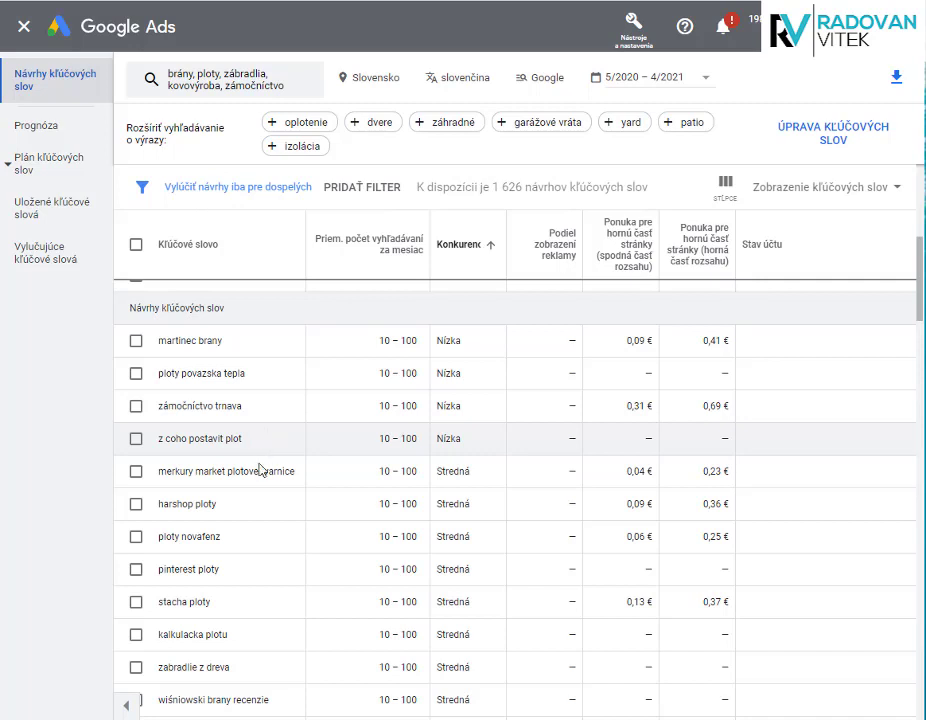
# Review the remaining medium- and high-competition keyword suggestions through the end of the first results page, checking search volumes and bid ranges.
pyautogui.scroll(-2, 240, 548)
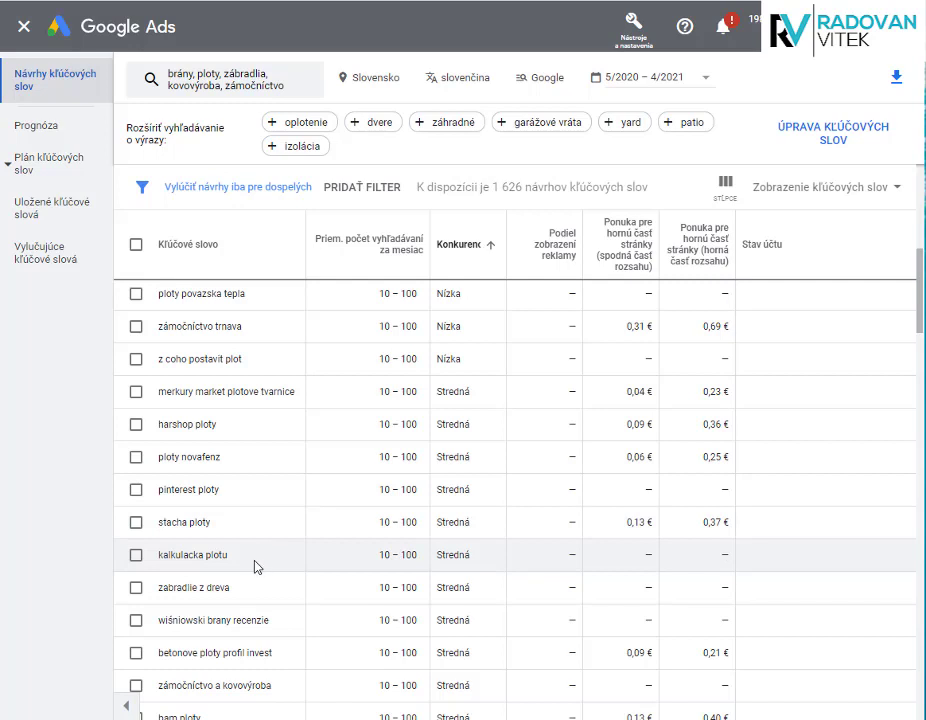
pyautogui.scroll(-2, 255, 562)
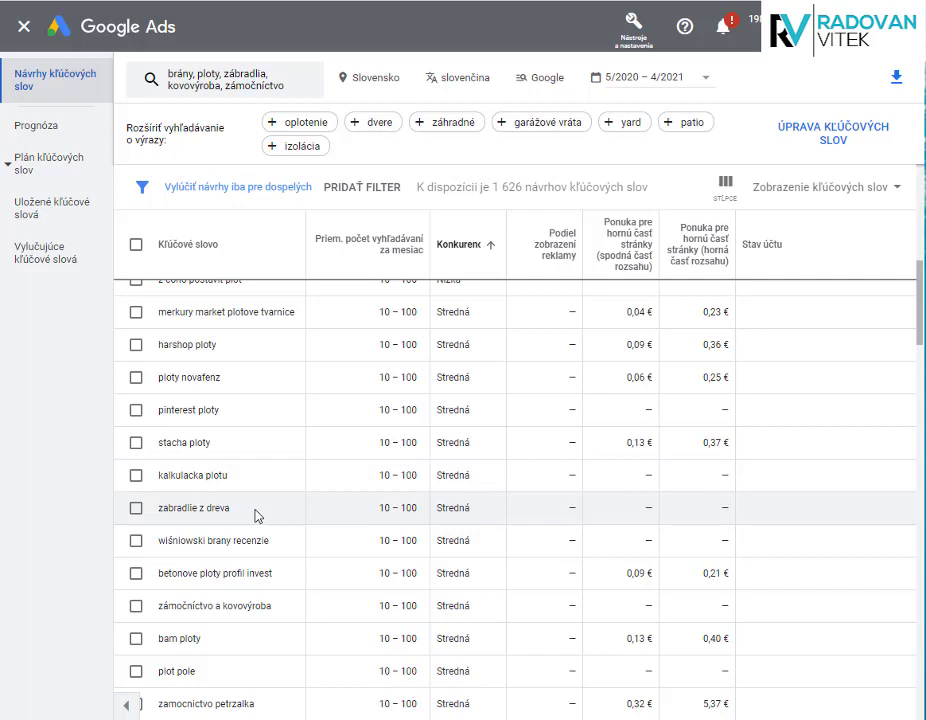
pyautogui.scroll(-2, 268, 511)
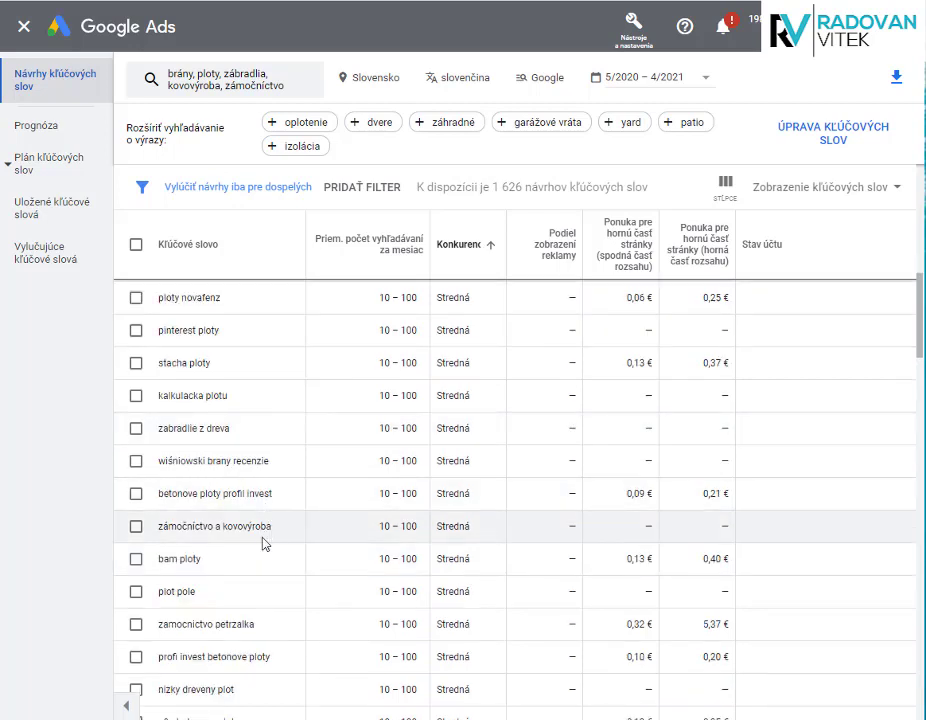
pyautogui.scroll(-2, 253, 580)
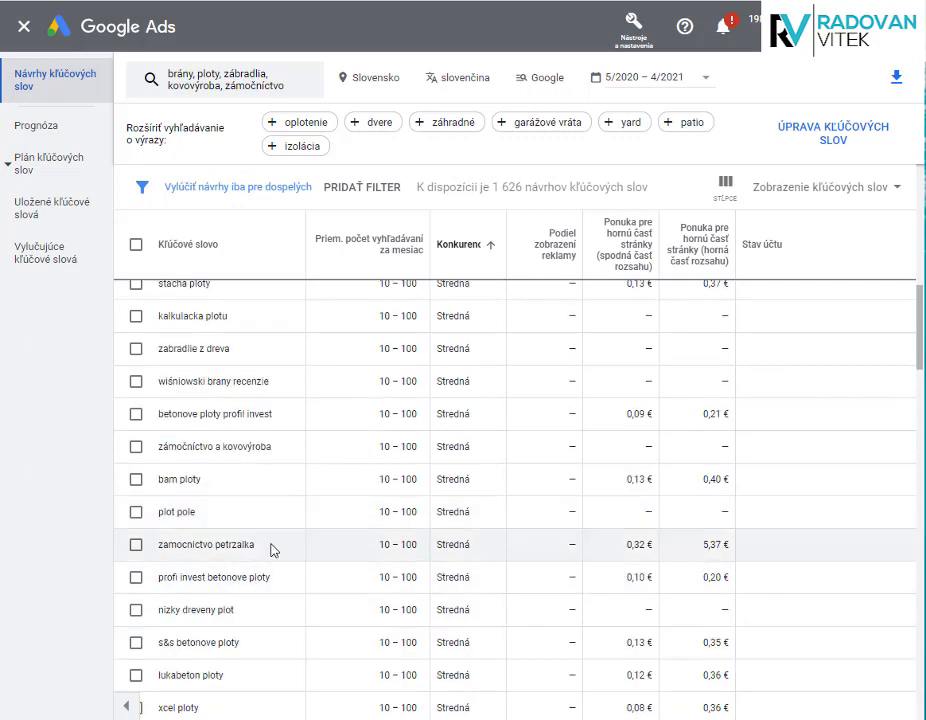
pyautogui.scroll(-2, 246, 578)
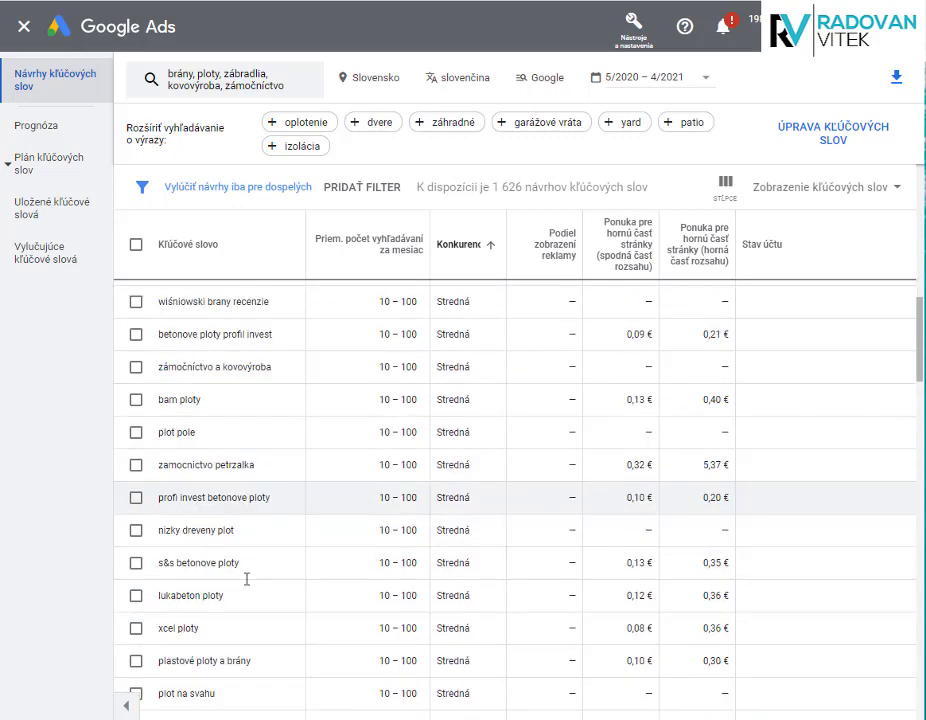
pyautogui.scroll(-13, 249, 575)
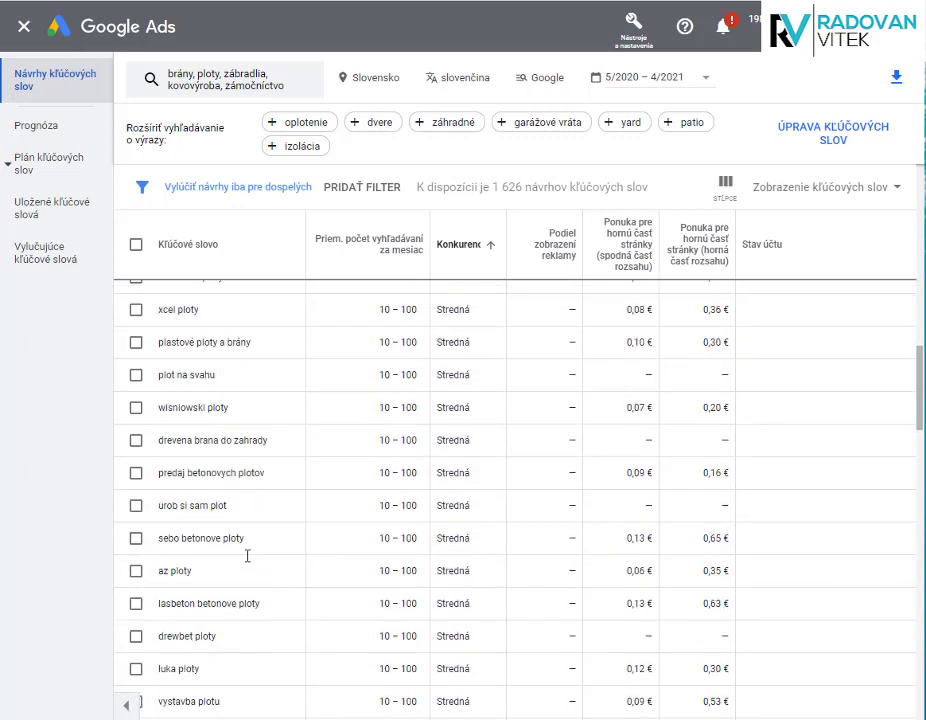
pyautogui.scroll(-20, 247, 562)
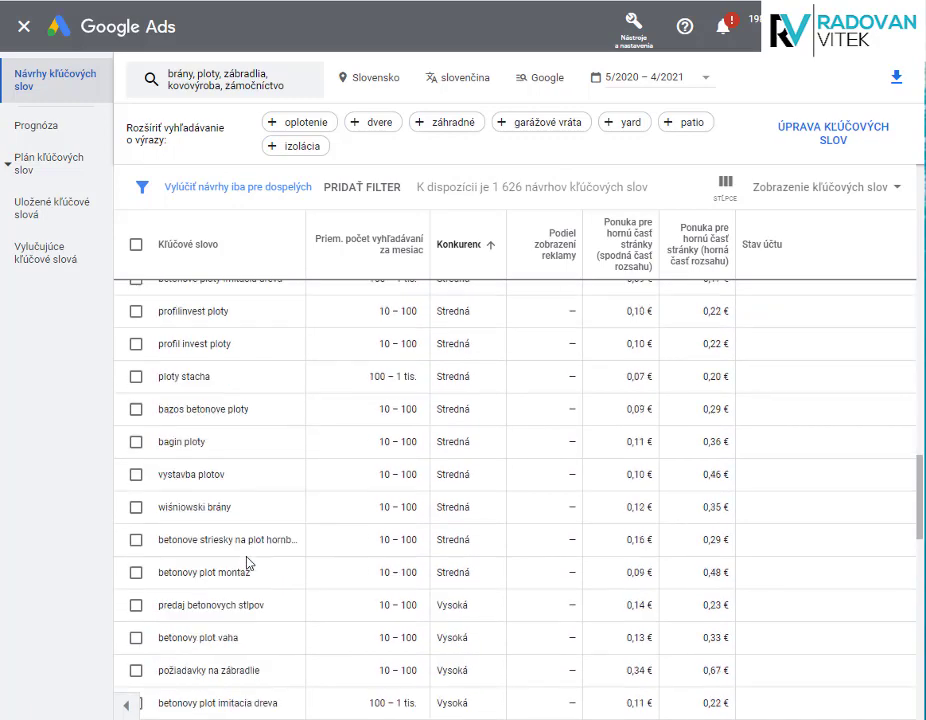
pyautogui.scroll(-7, 247, 563)
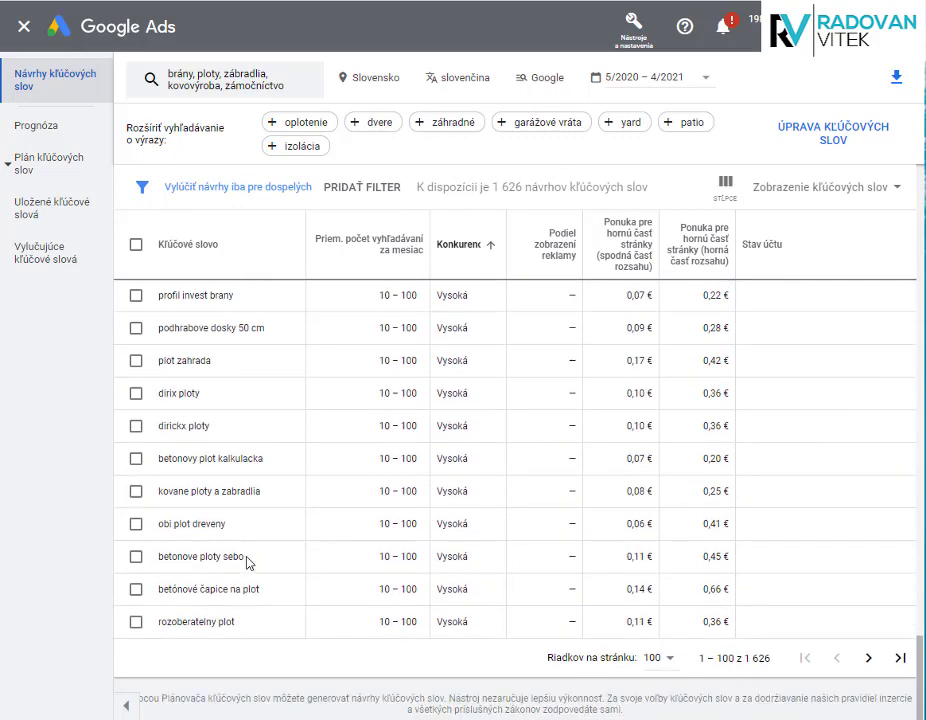